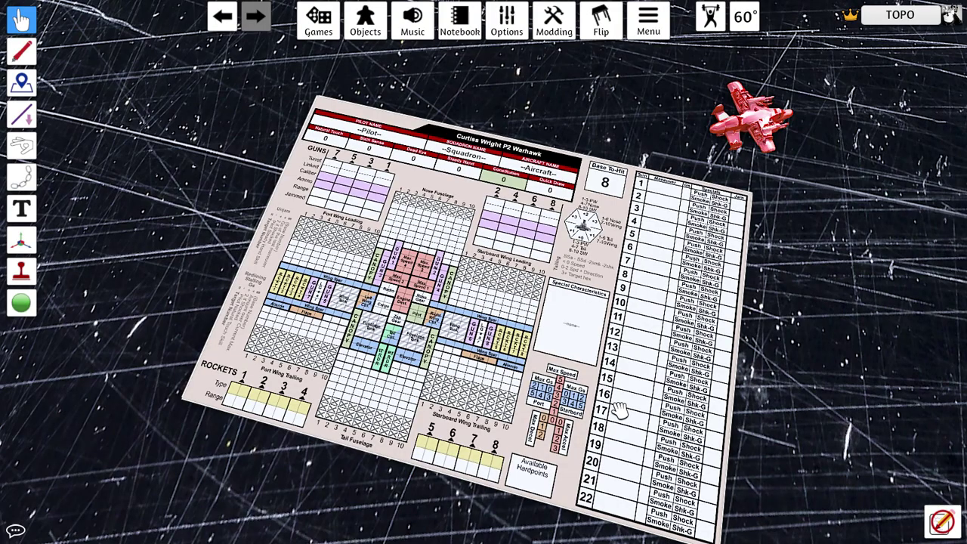
Cross out damaged squares in the tail fuselage and port wing trailing grids of the Curtiss Wright P2 Warhawk sheet.
right_click_drag(805, 450, 805, 379)
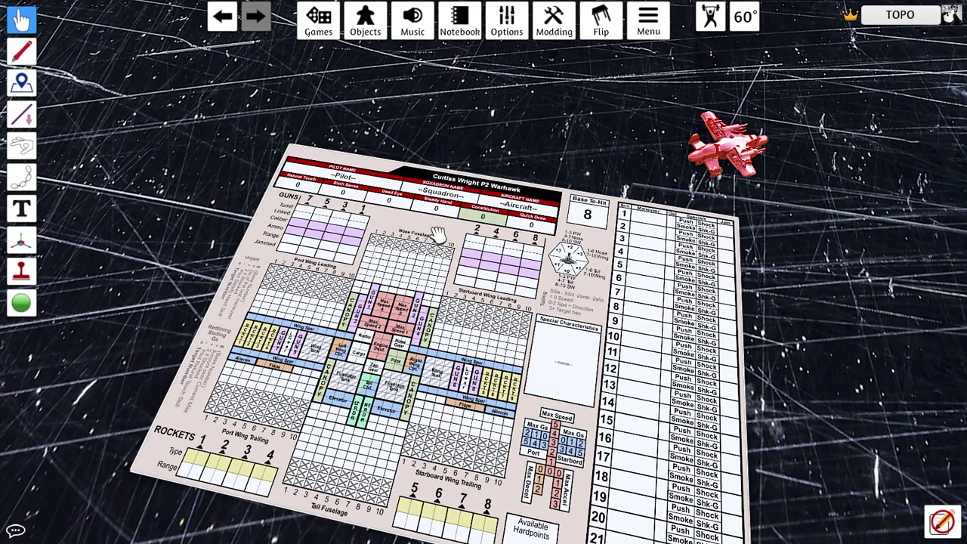
left_click_drag(438, 234, 433, 224)
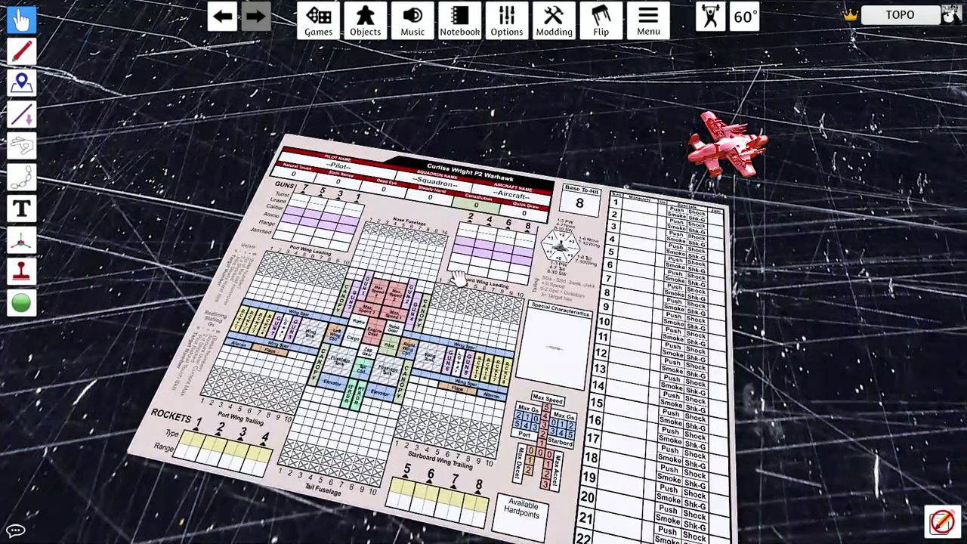
left_click(294, 436)
left_click(295, 427)
left_click(297, 421)
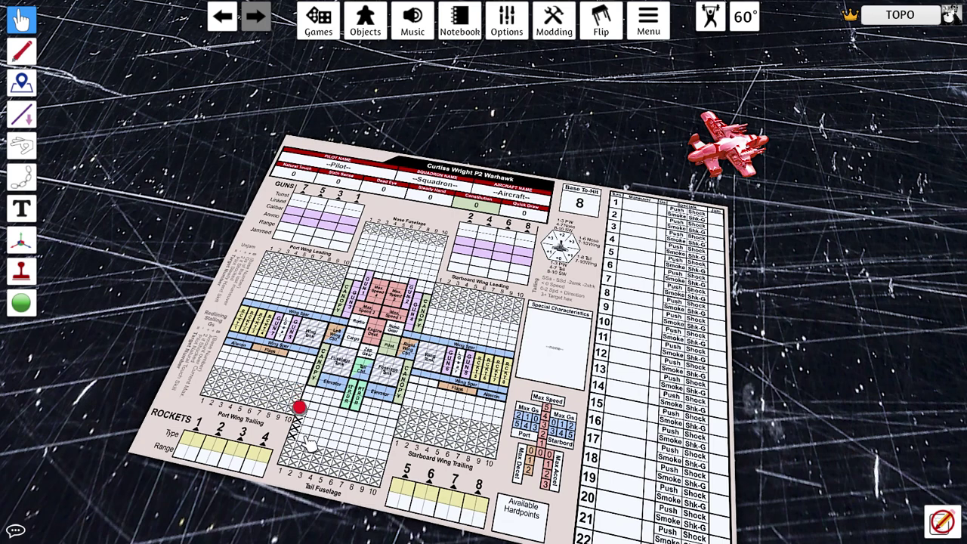
left_click(305, 430)
left_click(302, 438)
left_click(304, 383)
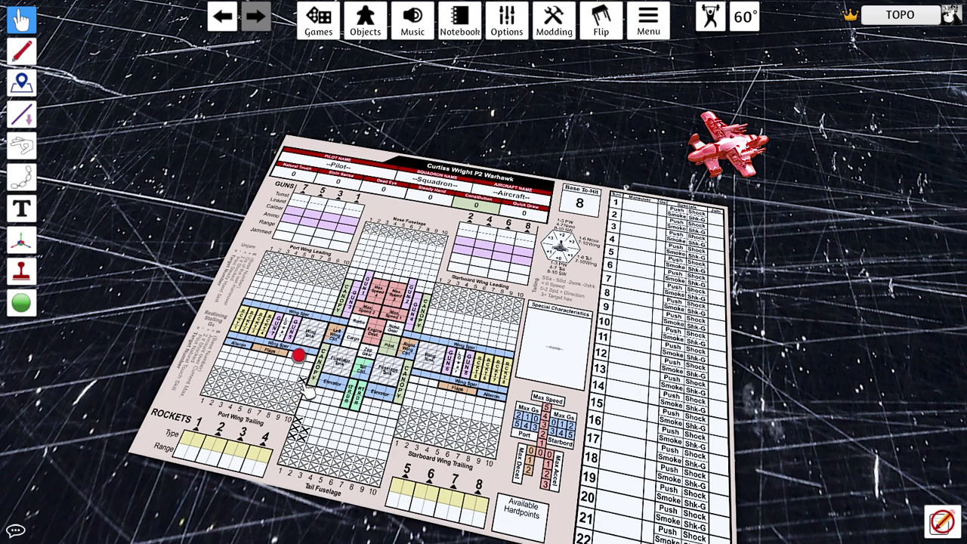
left_click(294, 382)
left_click_drag(294, 386, 320, 454)
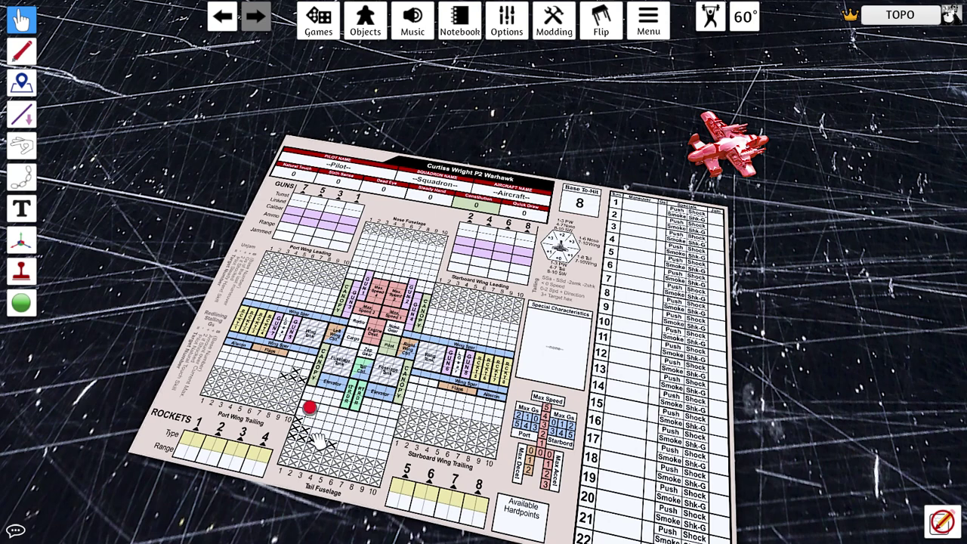
Examine the aircraft sheet's object options, including Scripting and the Lock toggle.
right_click(319, 441)
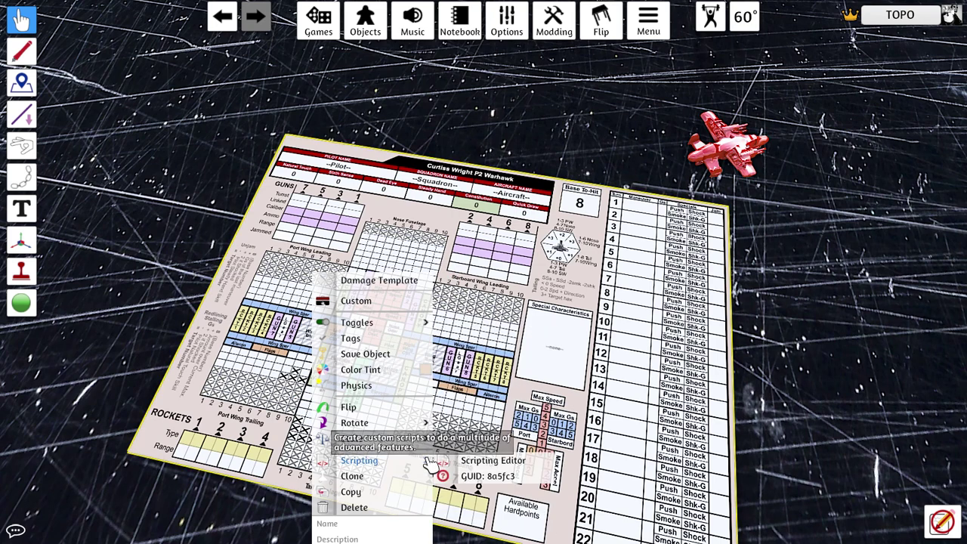
key("Escape")
key("Escape")
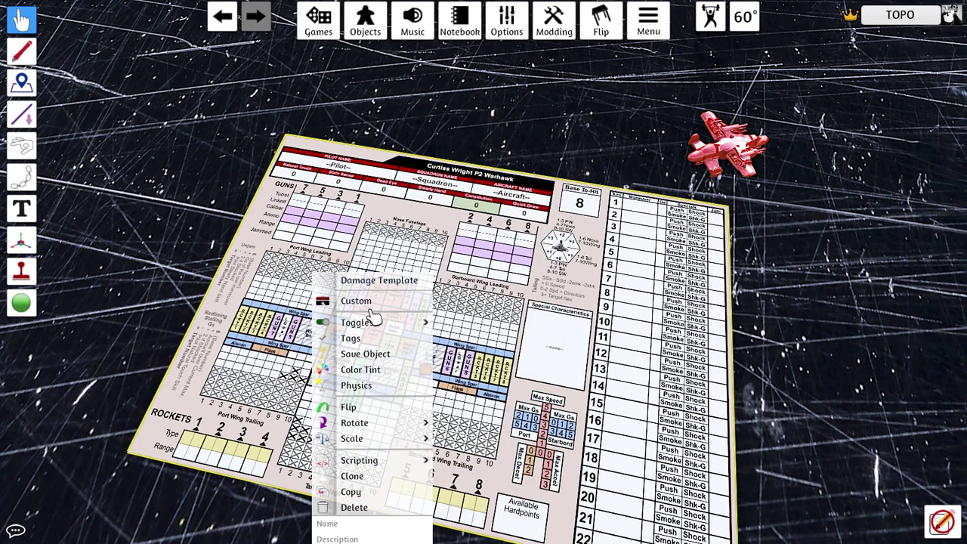
mouse_move(377, 324)
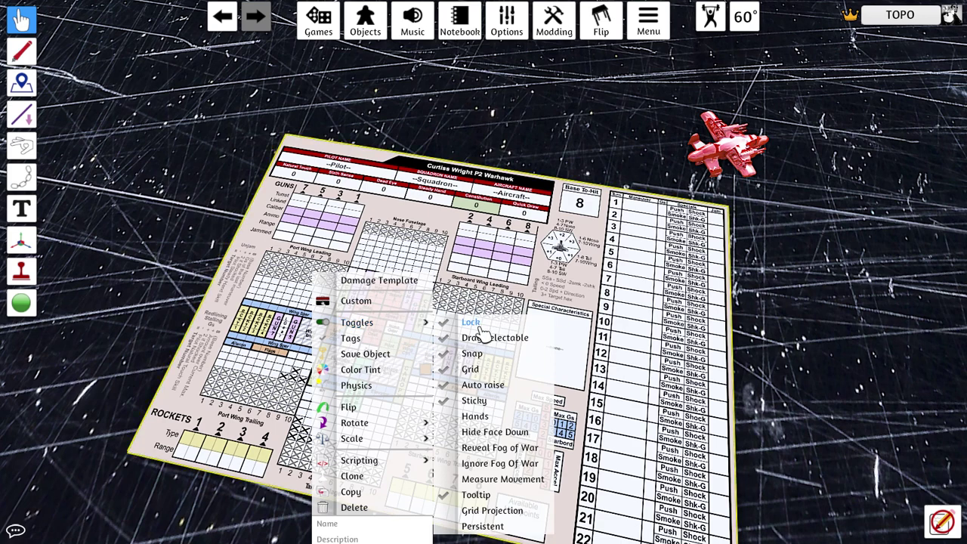
left_click(579, 514)
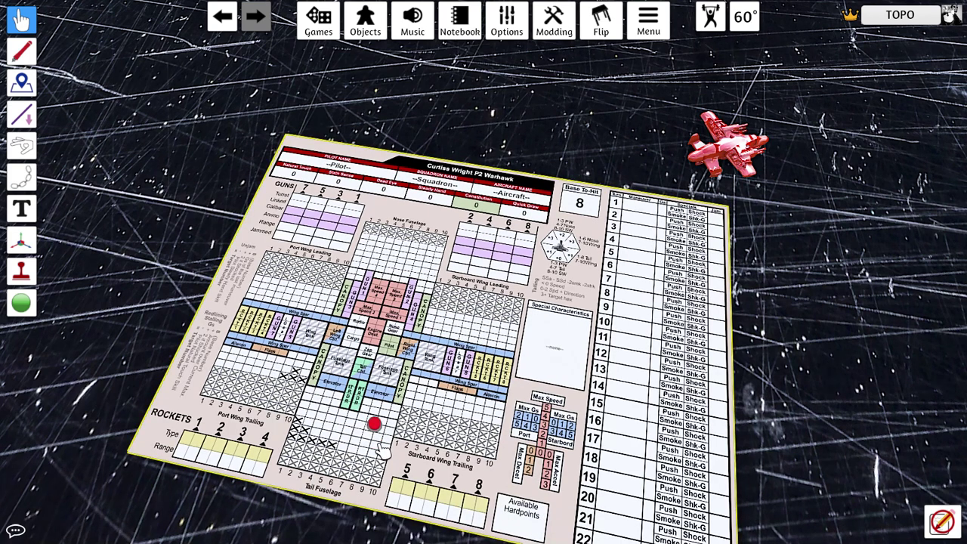
Place red marks on several squares of the tail fuselage grid, beside the crossed-out ones.
mouse_move(375, 416)
left_mouse_down()
mouse_move(322, 432)
mouse_move(325, 442)
left_mouse_up()
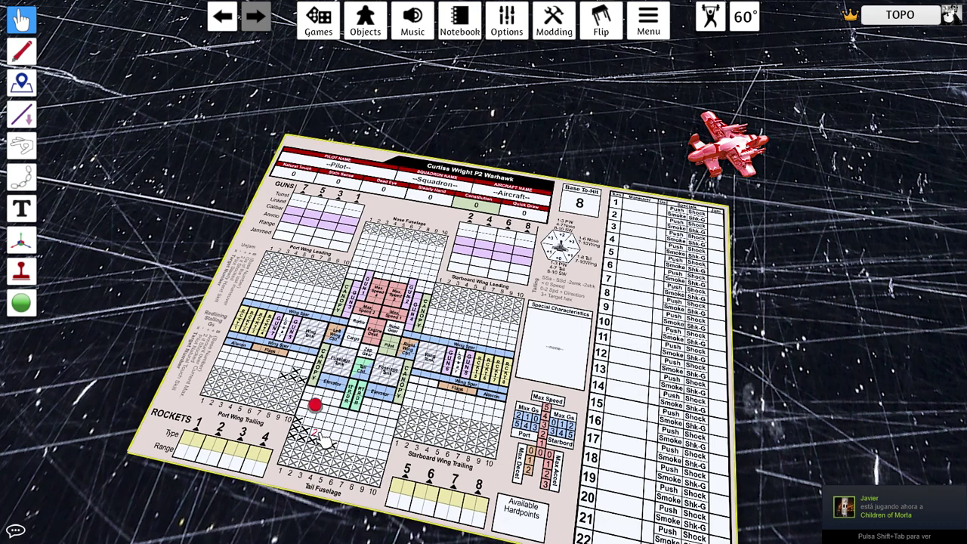
key("3")
mouse_move(325, 442)
left_mouse_down()
mouse_move(344, 449)
mouse_move(326, 438)
mouse_move(425, 417)
mouse_move(487, 286)
left_mouse_up()
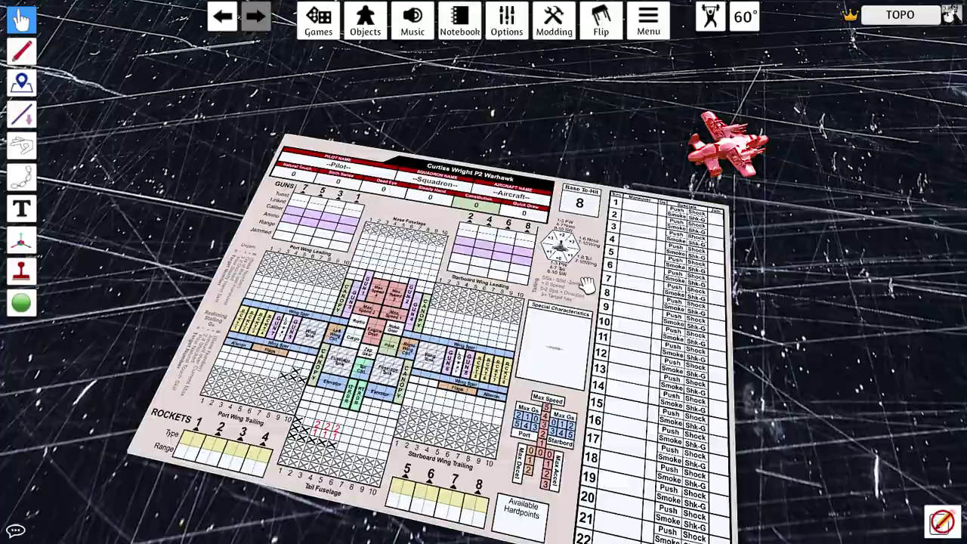
Move the aircraft sheet around on the table.
left_click_drag(585, 284, 529, 282)
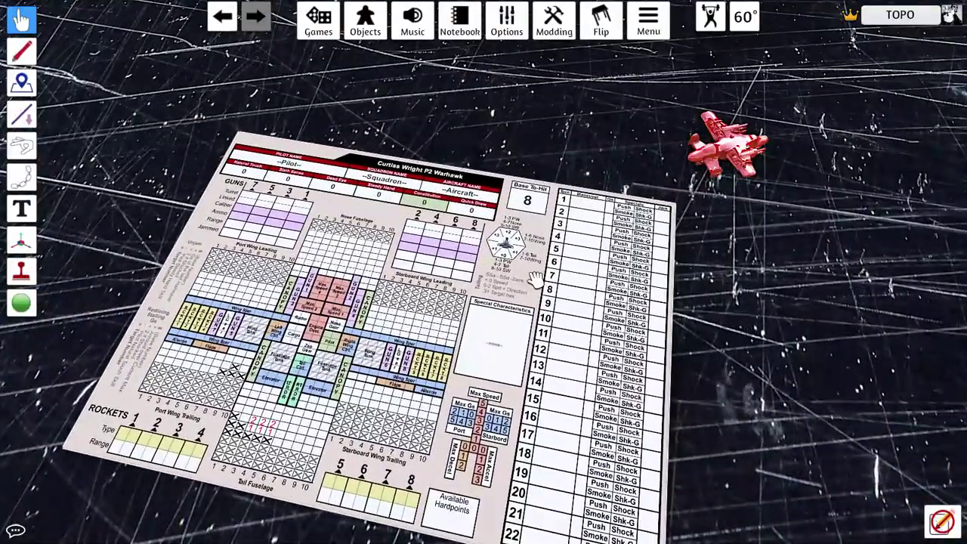
right_click_drag(530, 280, 526, 285)
mouse_move(526, 286)
middle_mouse_down()
mouse_move(583, 308)
mouse_move(536, 294)
middle_mouse_up()
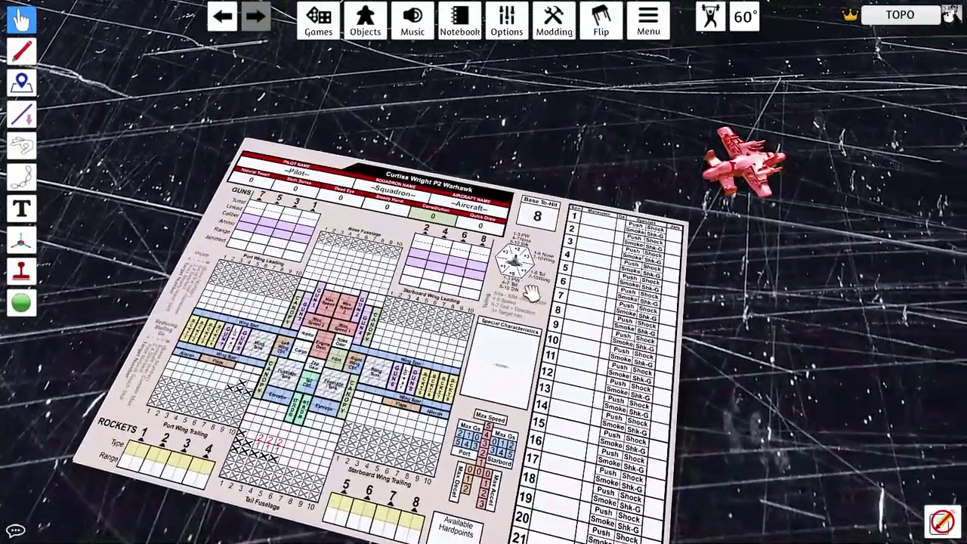
left_click_drag(533, 295, 576, 347)
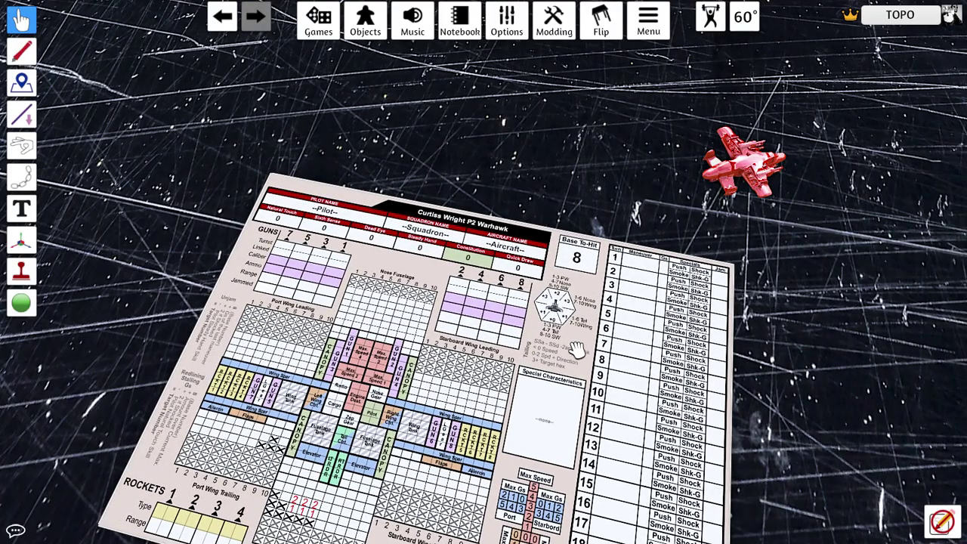
right_click_drag(622, 350, 571, 314)
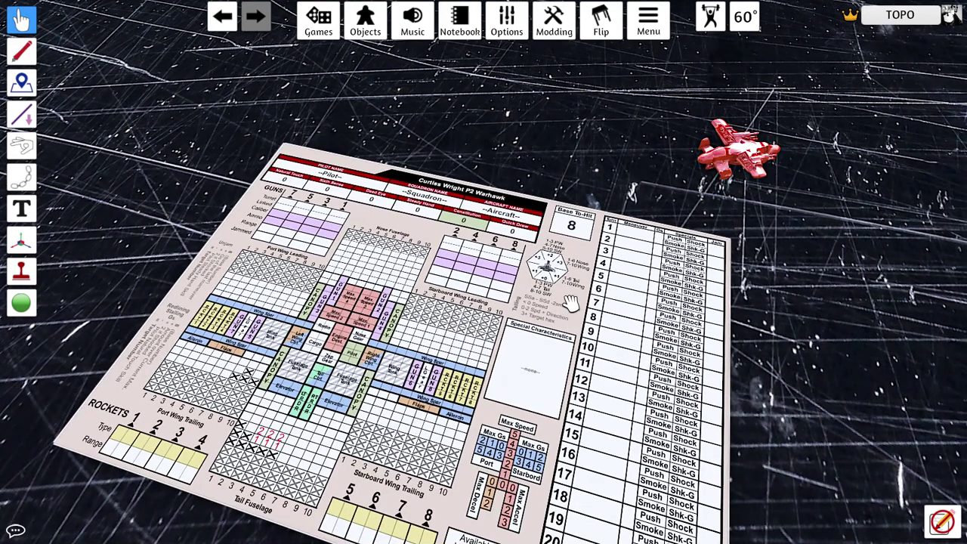
Display the Damage Template for the aircraft sheet and bring all of its weapon damage patterns into view.
right_click(571, 302)
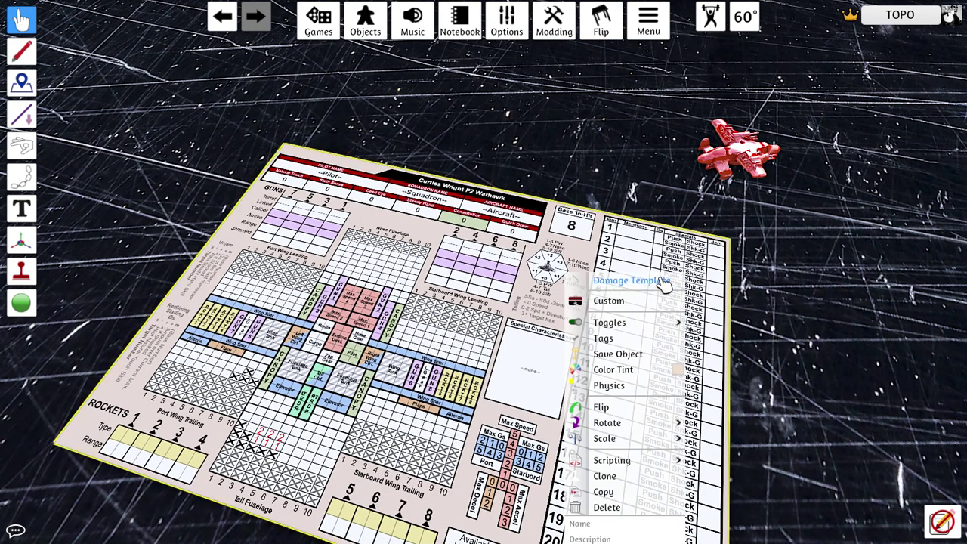
left_click(632, 281)
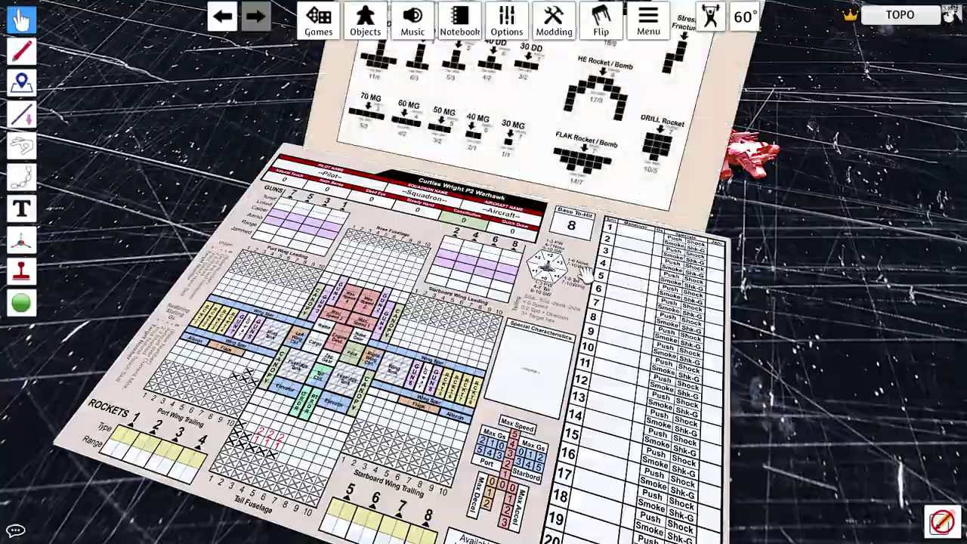
right_click_drag(585, 276, 491, 310)
left_click_drag(771, 313, 716, 306)
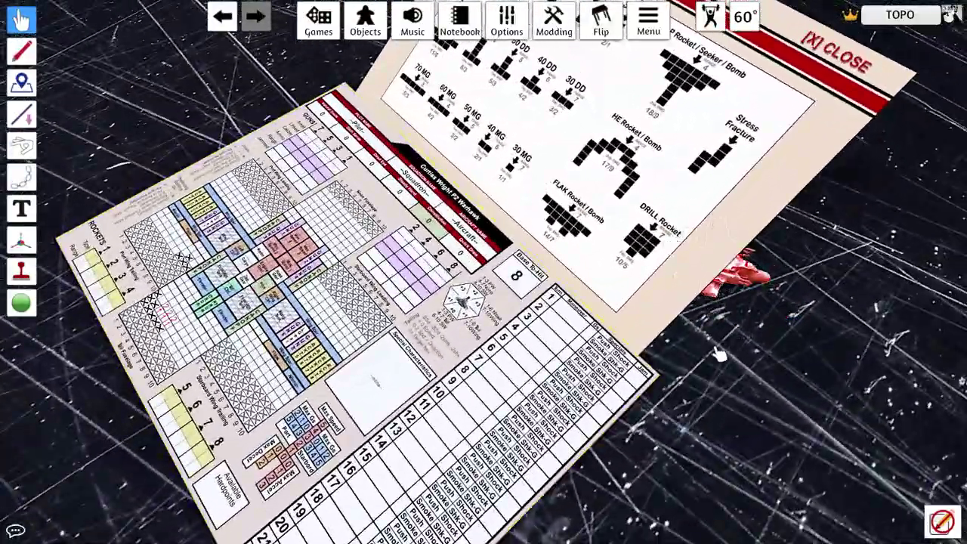
left_click_drag(737, 273, 770, 272)
right_click_drag(723, 391, 736, 323)
key("w")
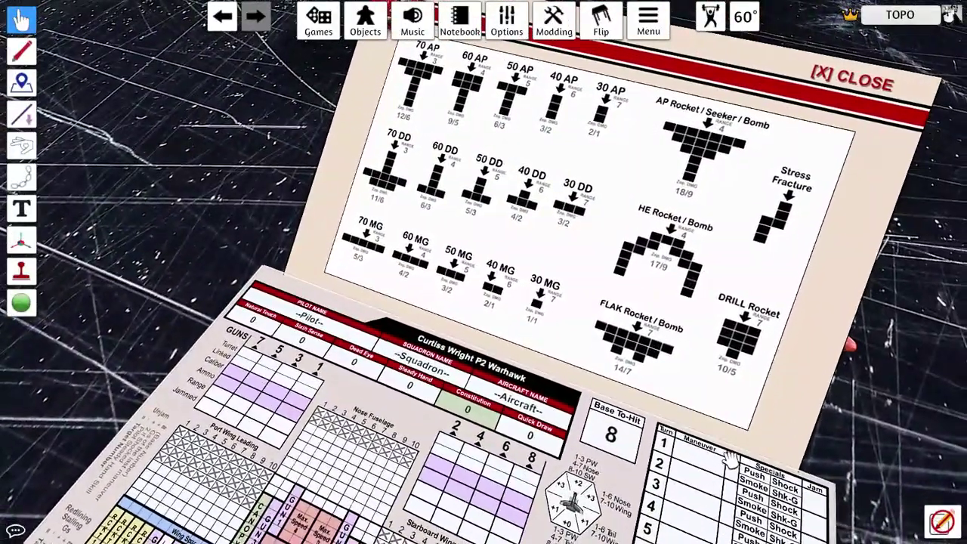
scroll(731, 460, "down", 2)
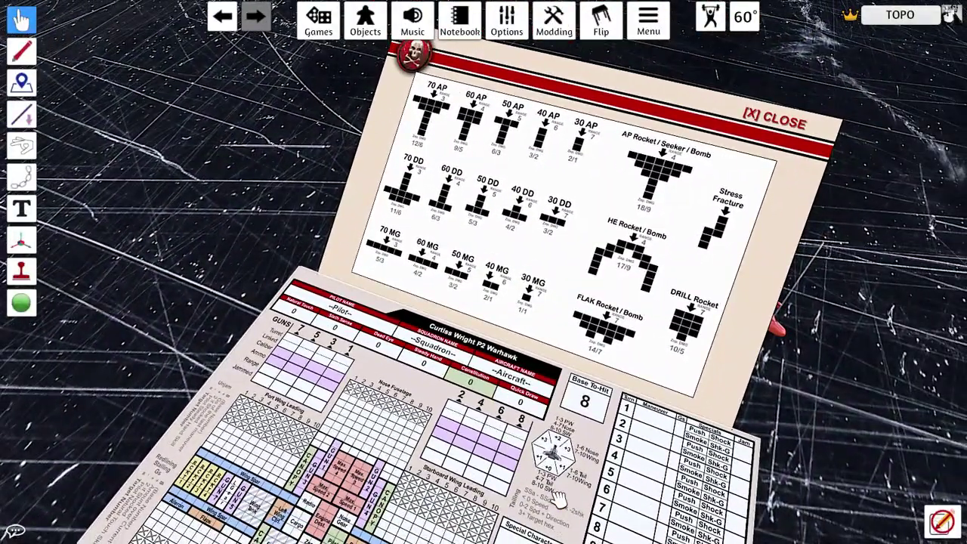
right_click_drag(558, 499, 582, 462)
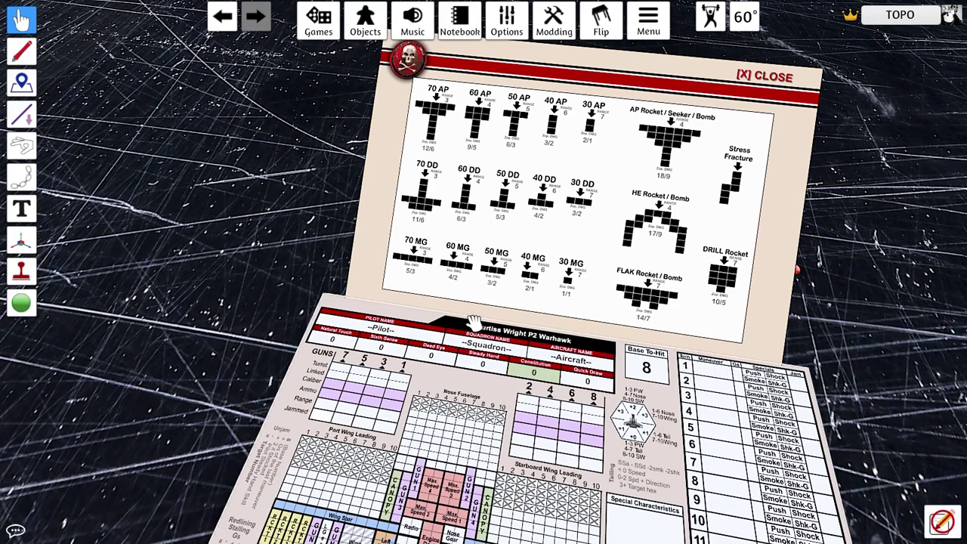
Cross out damaged squares across the nose fuselage grid, using the Damage Template as reference.
left_click(441, 419)
left_click(433, 417)
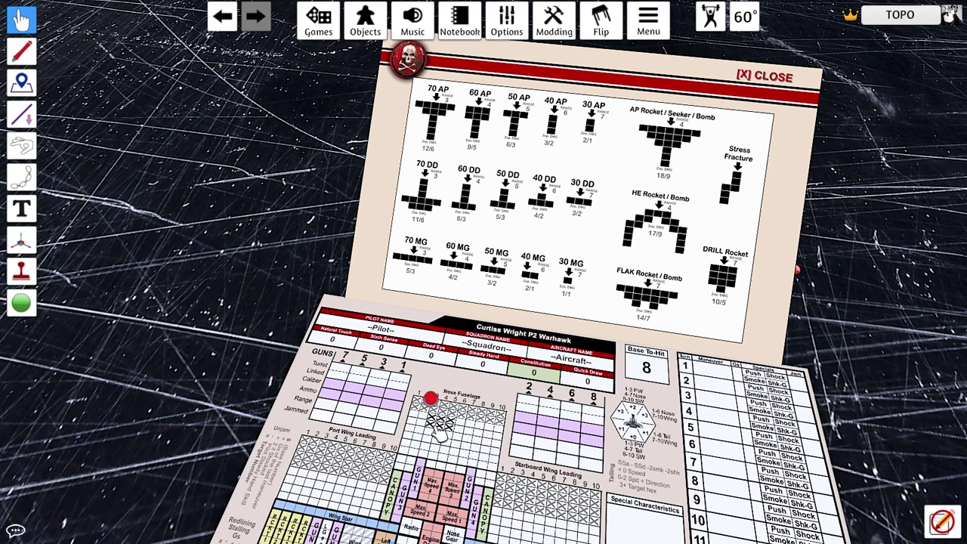
left_click(439, 434)
left_click(437, 442)
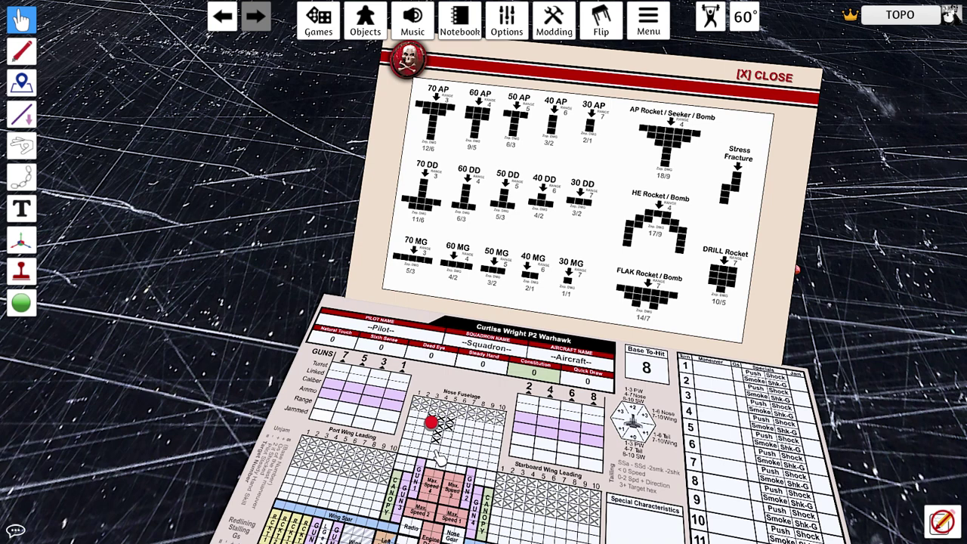
left_click(436, 453)
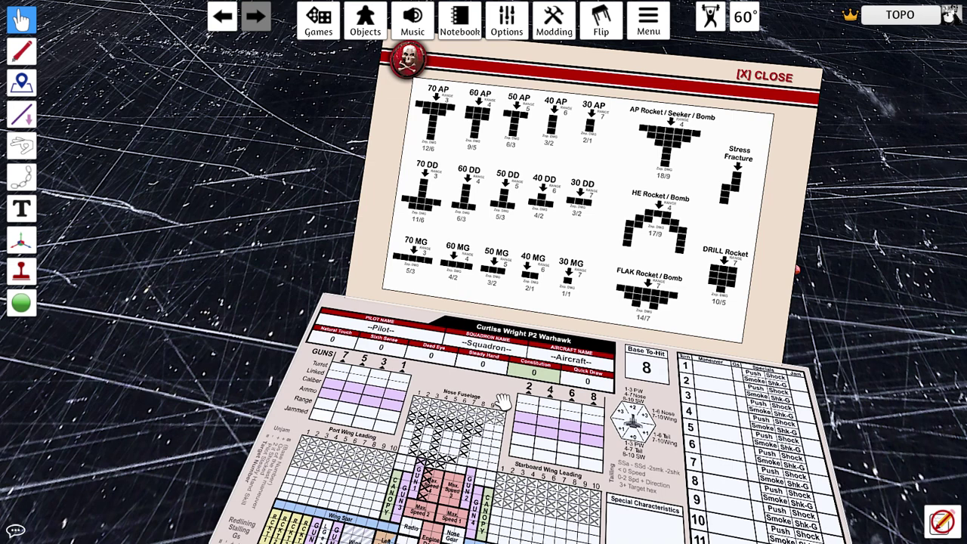
left_click_drag(456, 440, 511, 416)
Move the aircraft sheet, with its attached template, away from the red plane model.
key("s")
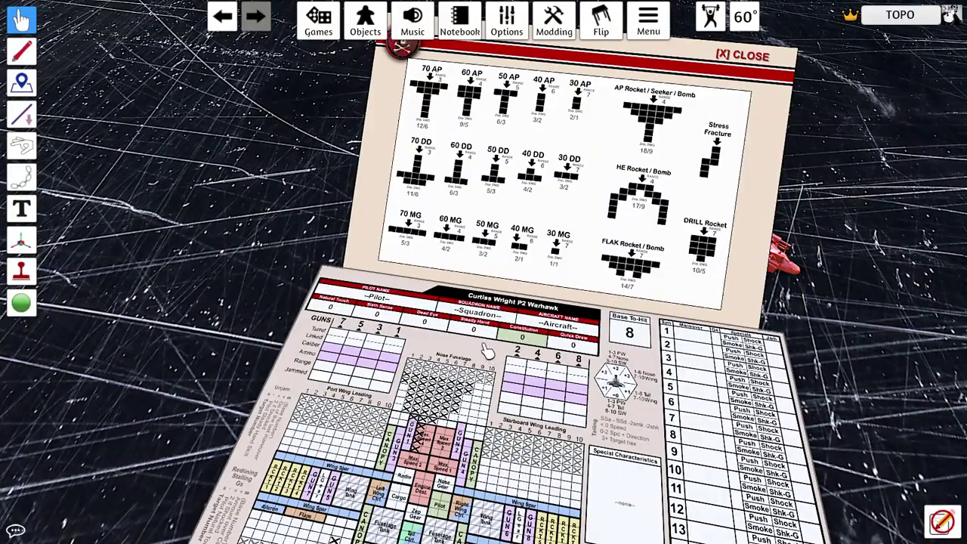
key("s")
key("d")
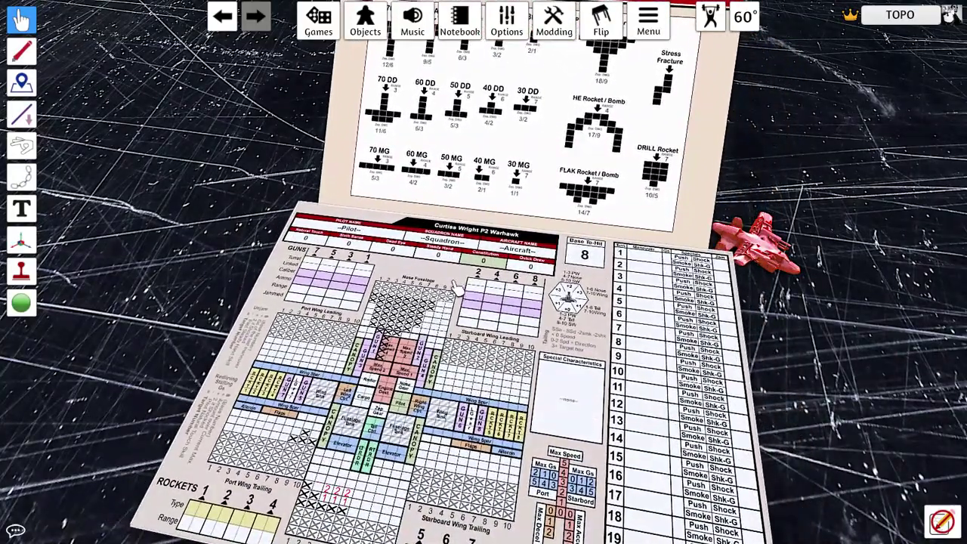
left_click_drag(459, 292, 412, 289)
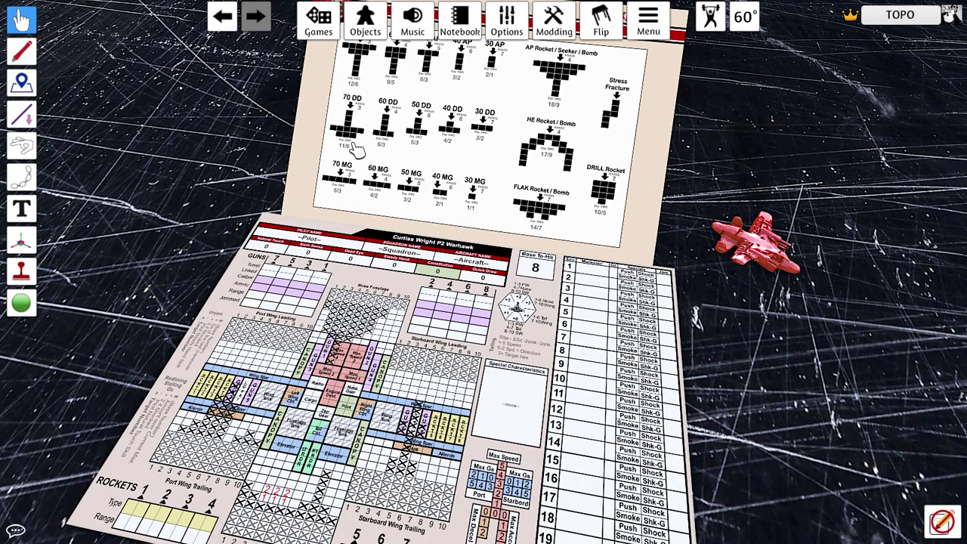
Hide the Damage Template attached to the aircraft sheet.
scroll(601, 374, "up", 3)
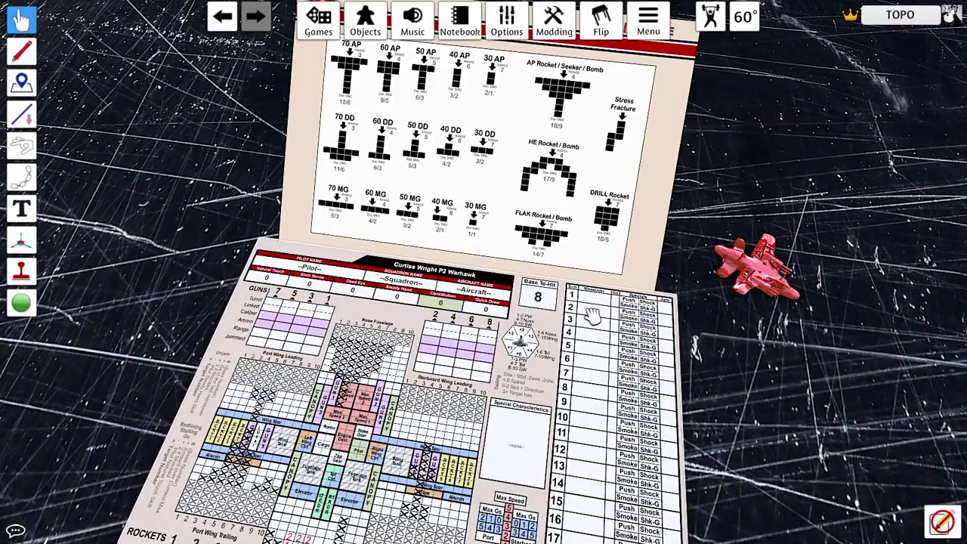
right_click(552, 331)
left_click(588, 285)
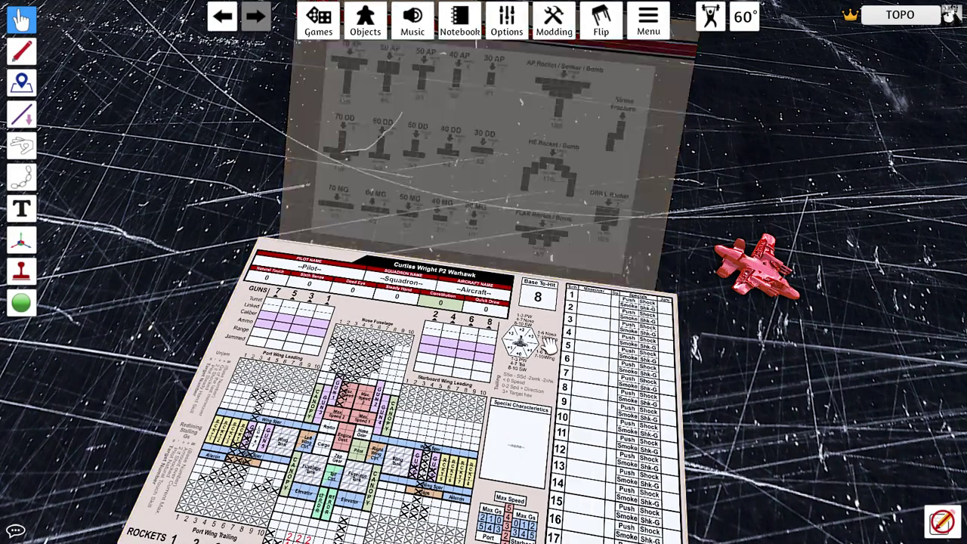
scroll(548, 344, "down", 5)
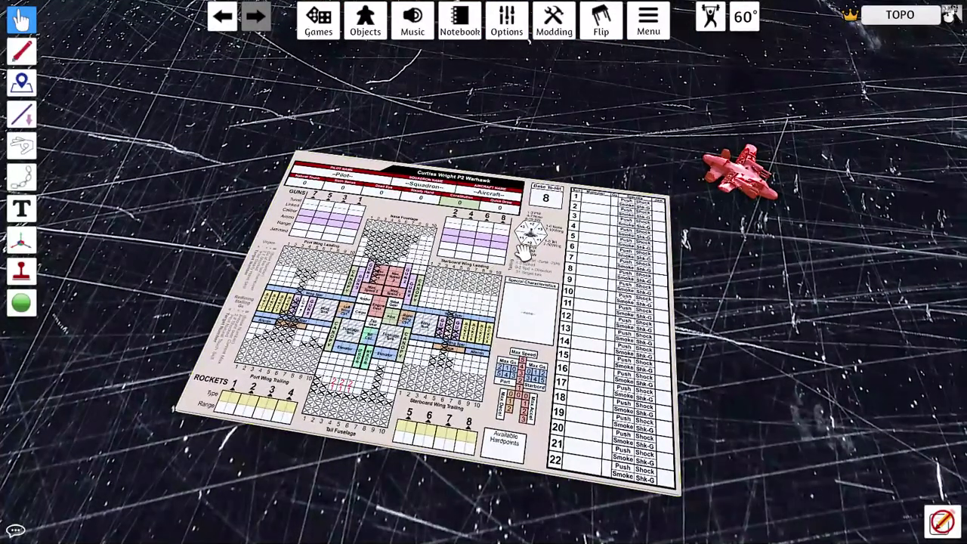
Reposition the marked aircraft sheet slightly on the table.
left_click_drag(535, 262, 526, 288)
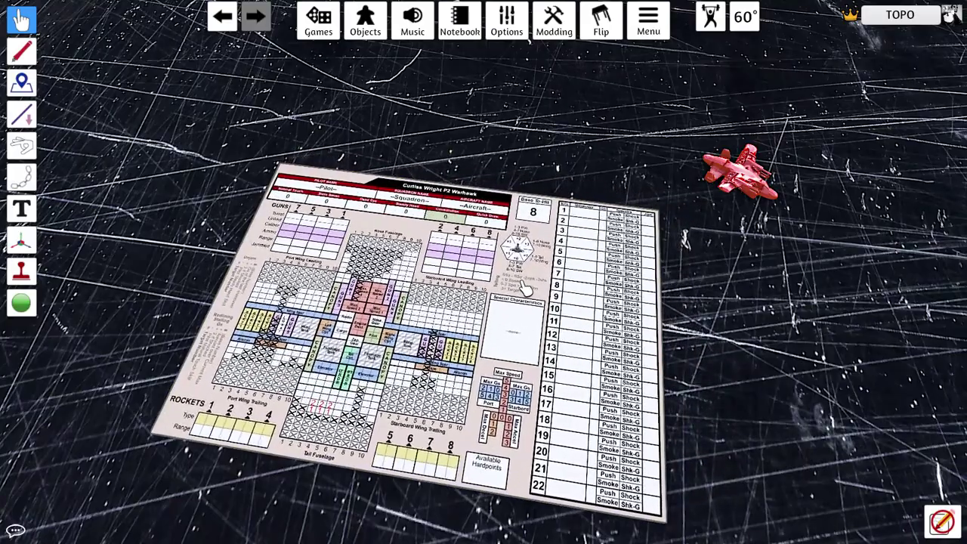
key("f")
key("f")
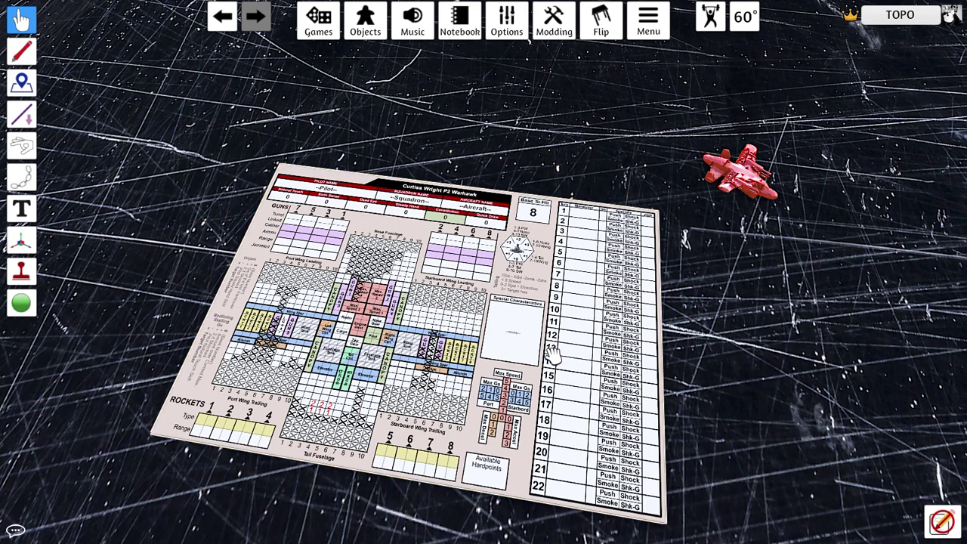
Display the Damage Template again and view it with the aircraft sheet from above the whole table.
right_click(560, 274)
left_click(597, 277)
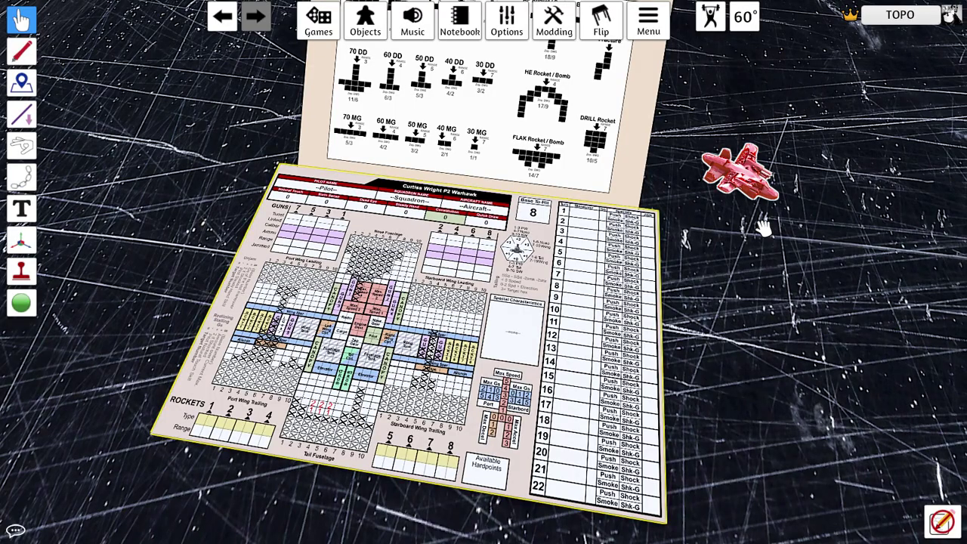
right_click_drag(715, 266, 605, 246)
scroll(605, 250, "down", 10)
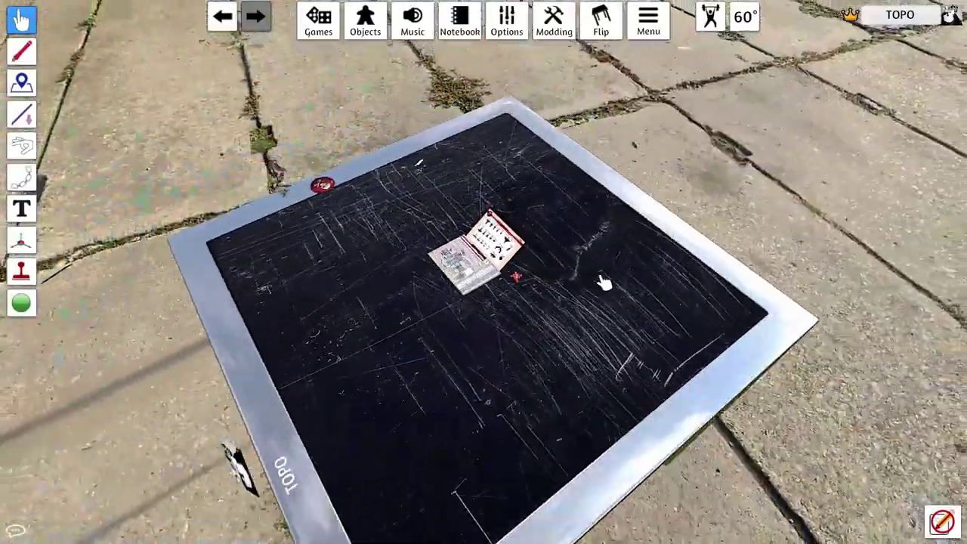
right_click_drag(605, 282, 555, 248)
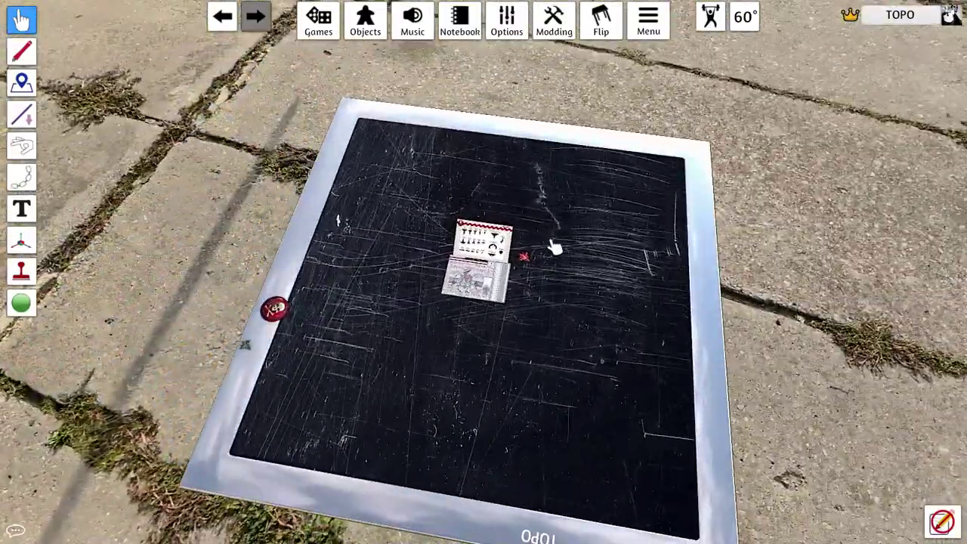
scroll(561, 247, "up", 5)
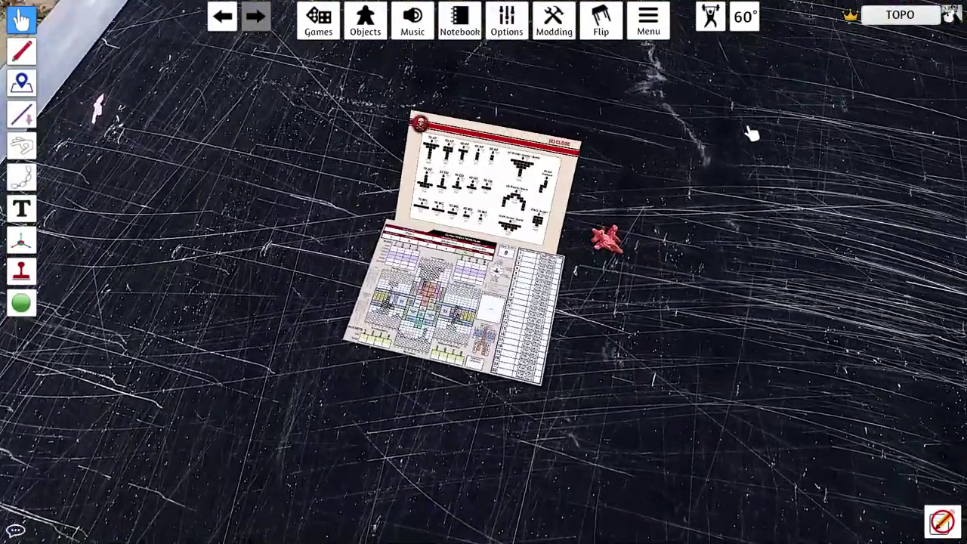